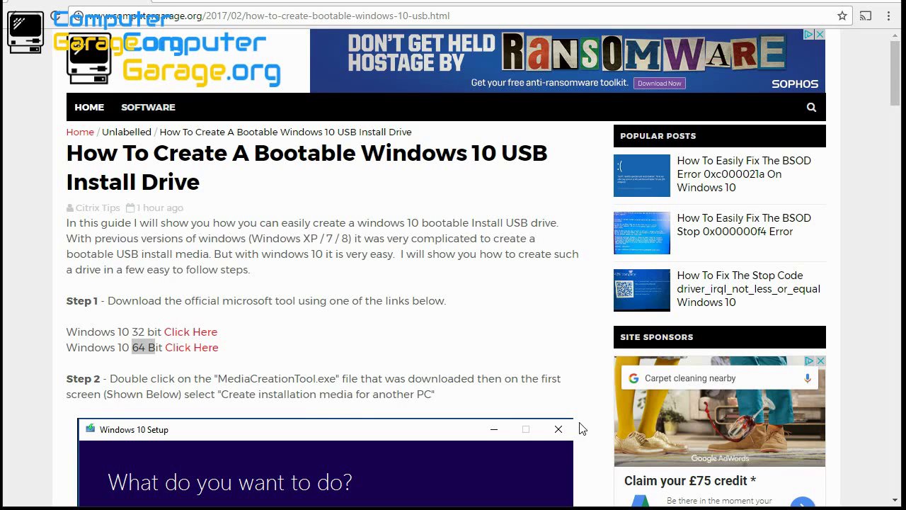
# Inspect the D: drive in This PC, then return to the guide
pyautogui.press('super+e')
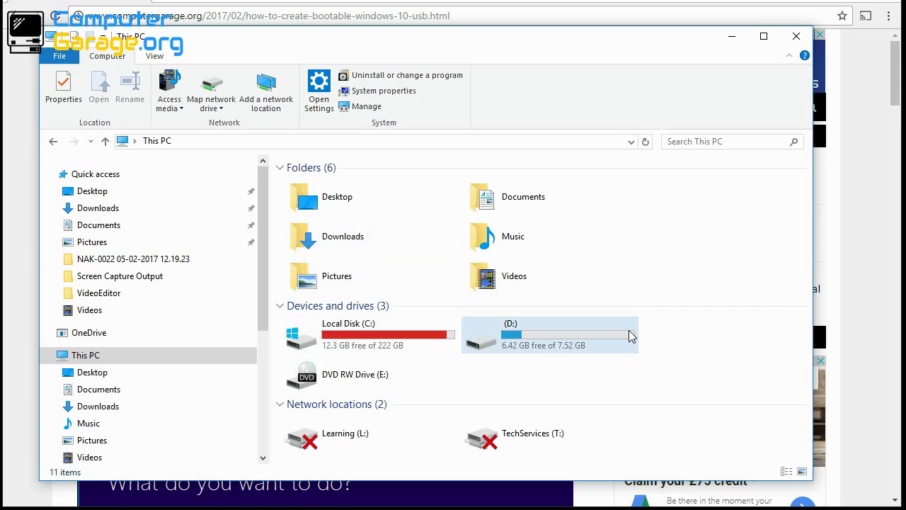
pyautogui.click(525, 338)
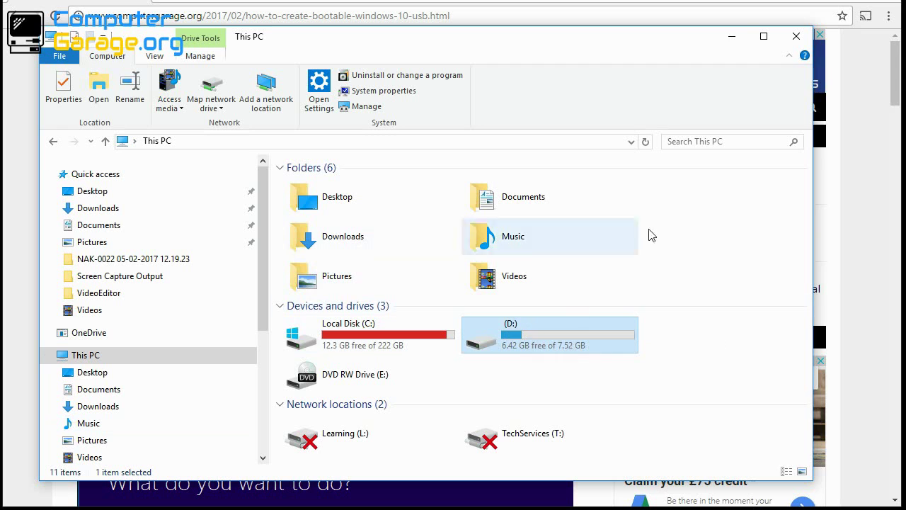
pyautogui.click(731, 40)
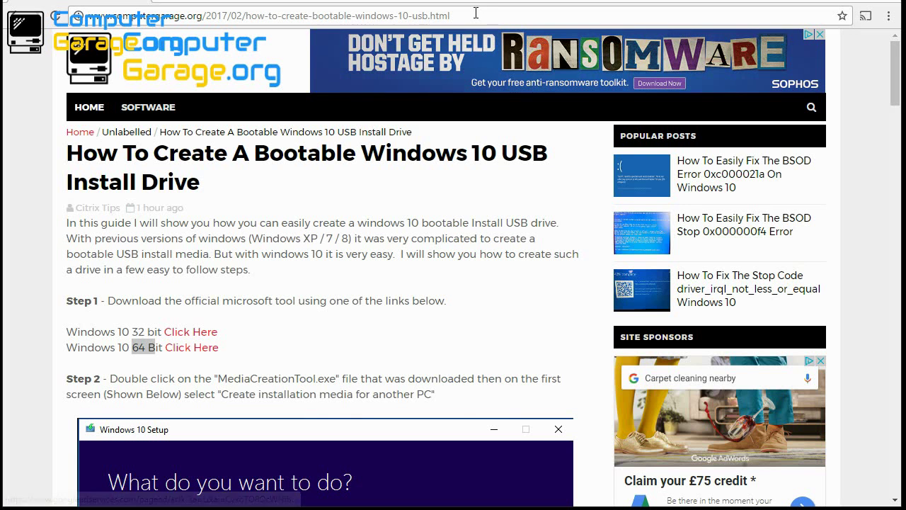
# Bring the guide's Step 1 into view and highlight the 32 bit and 64 Bit download lines
pyautogui.click(331, 15)
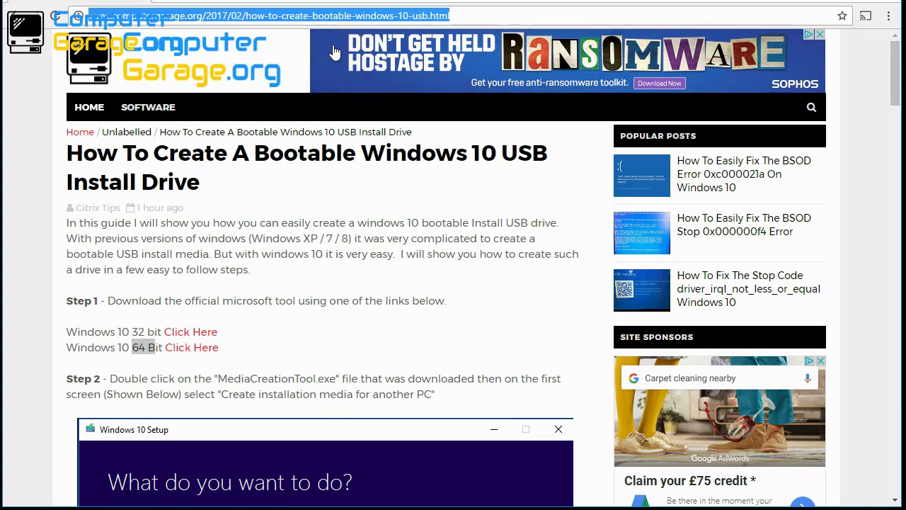
pyautogui.scroll(-1, 287, 223)
pyautogui.scroll(-2, 287, 224)
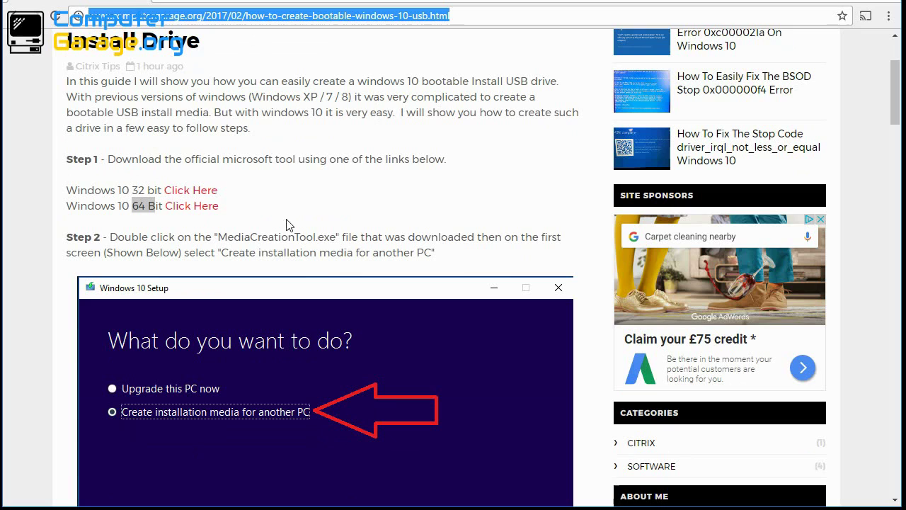
pyautogui.moveTo(154, 189)
pyautogui.mouseDown()
pyautogui.moveTo(128, 188)
pyautogui.moveTo(164, 191)
pyautogui.moveTo(115, 205)
pyautogui.mouseUp()
pyautogui.click(151, 203)
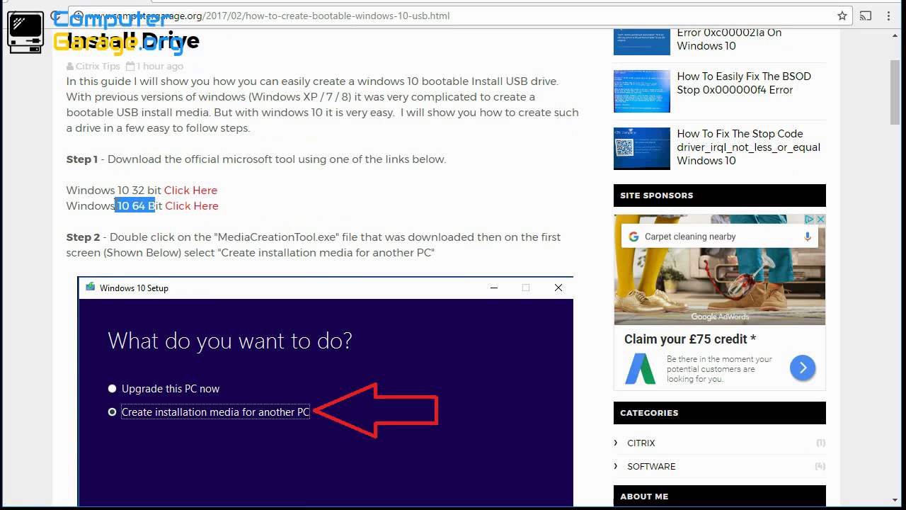
# Download the 64-bit Media Creation Tool from the guide and launch it
pyautogui.click(192, 206)
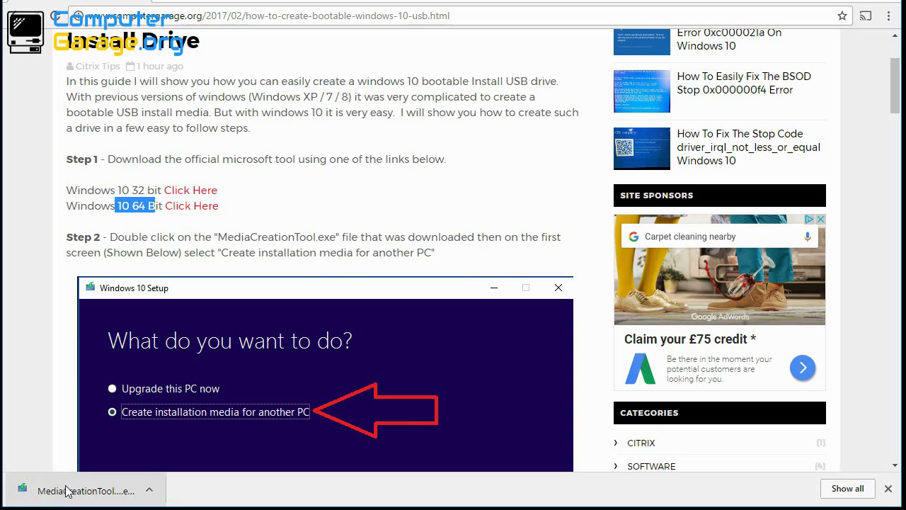
pyautogui.click(66, 491)
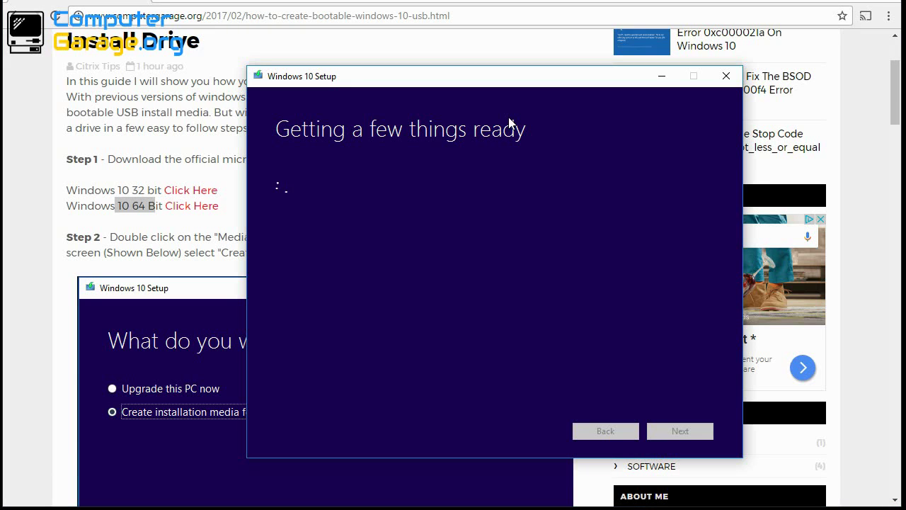
# Choose 'Create installation media for another PC' and move on to the language and edition page
pyautogui.moveTo(469, 83); pyautogui.dragTo(419, 56)
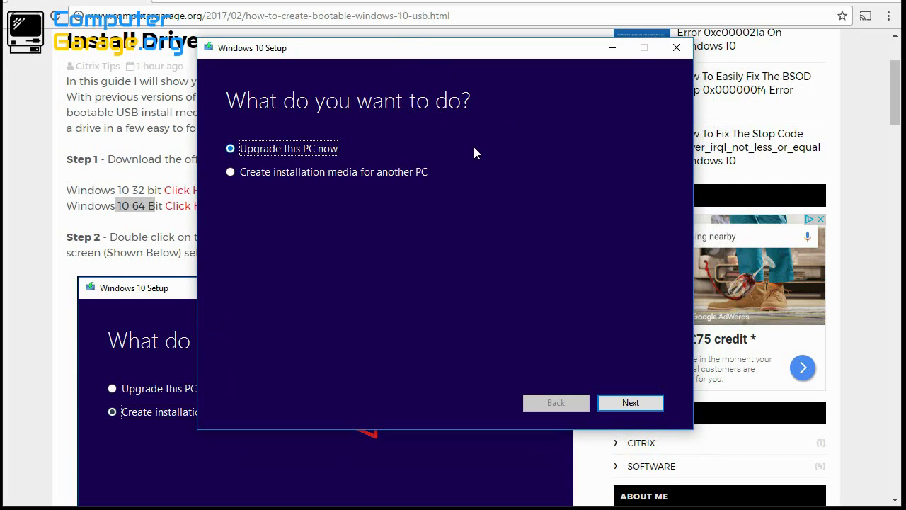
pyautogui.click(231, 173)
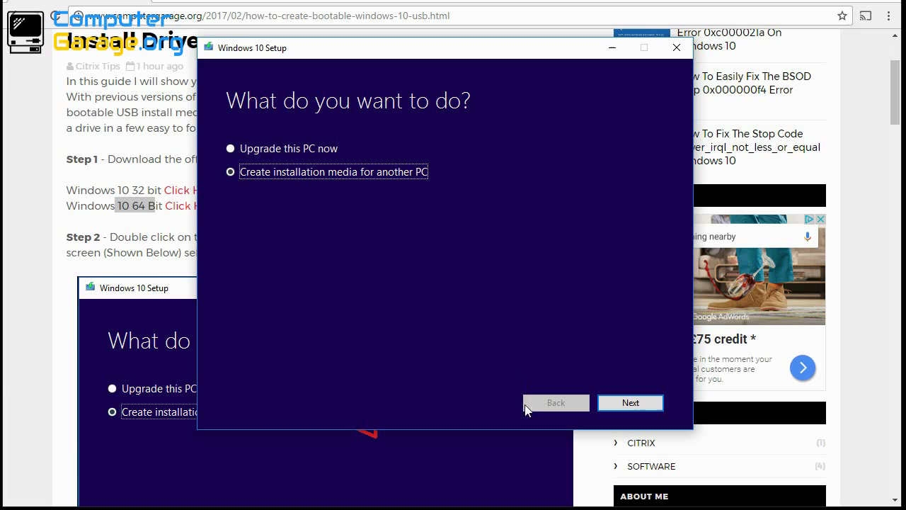
pyautogui.click(628, 403)
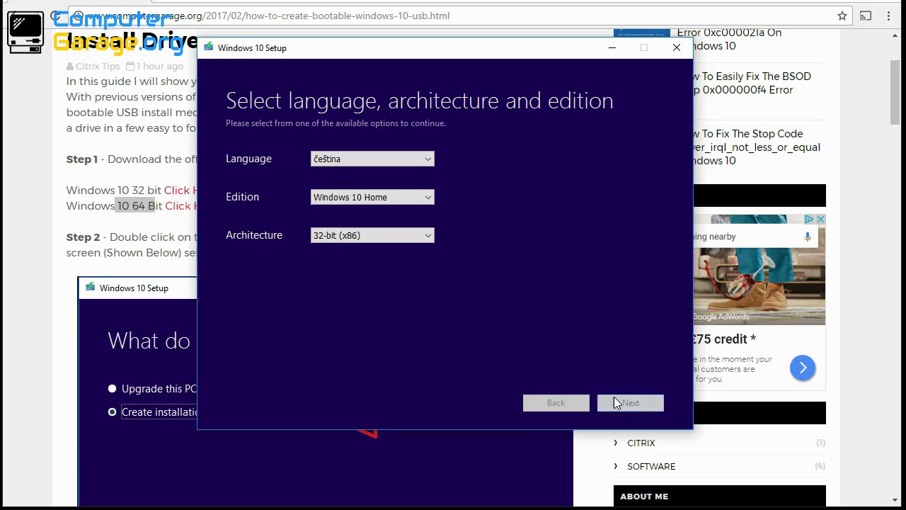
# Choose English (United Kingdom), Windows 10 Home and 64-bit (x64), then continue
pyautogui.click(413, 157)
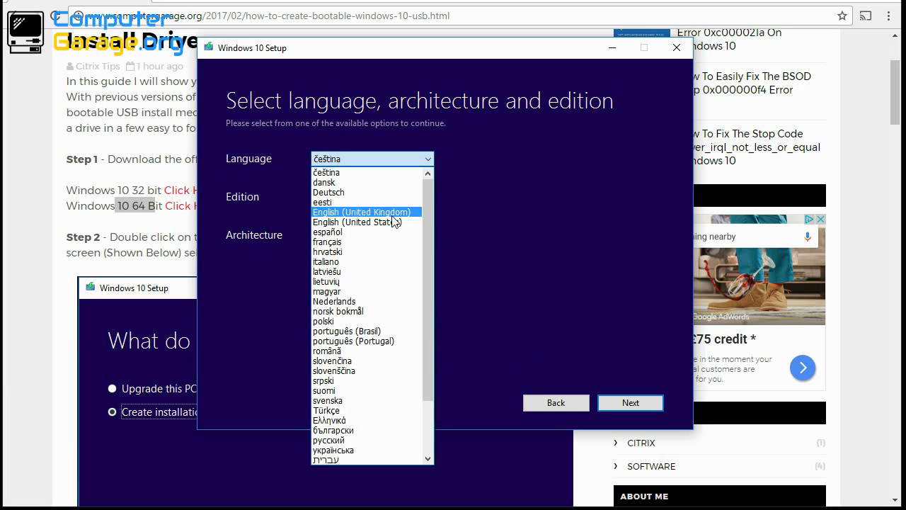
pyautogui.click(378, 213)
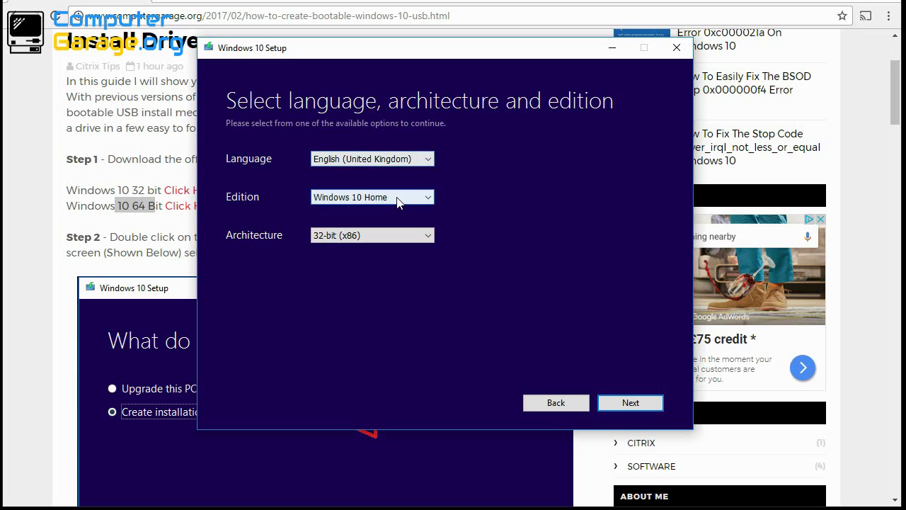
pyautogui.click(396, 198)
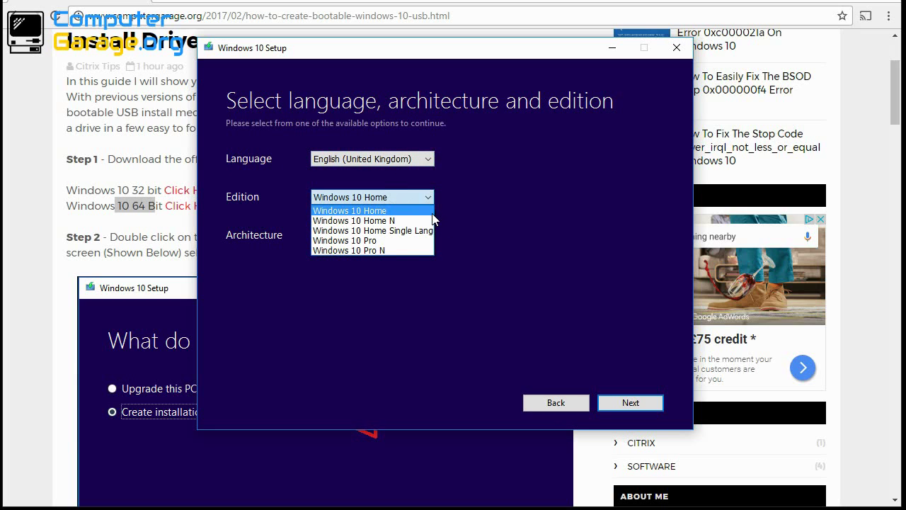
pyautogui.click(418, 211)
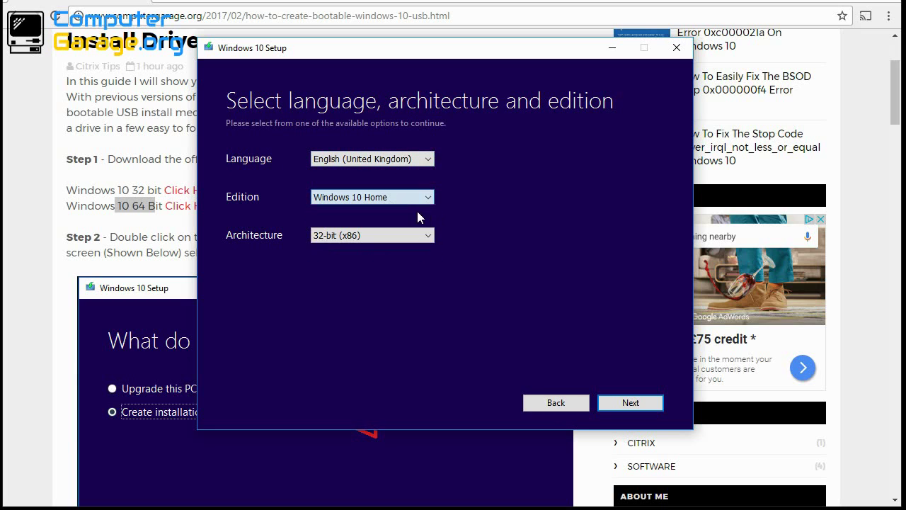
pyautogui.click(418, 236)
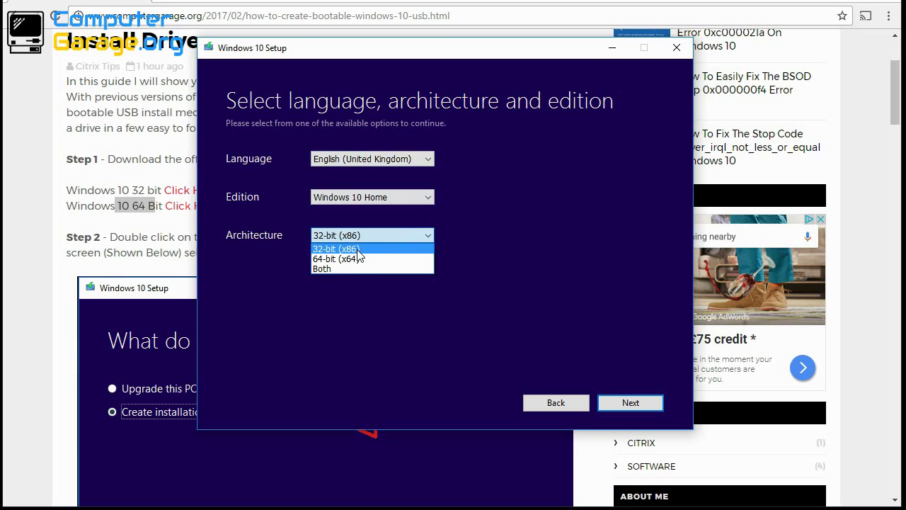
pyautogui.click(356, 259)
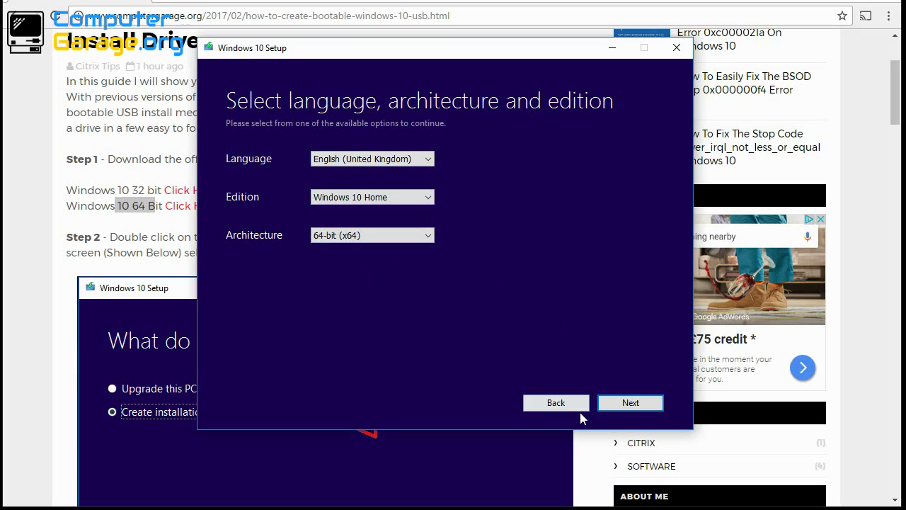
pyautogui.click(634, 403)
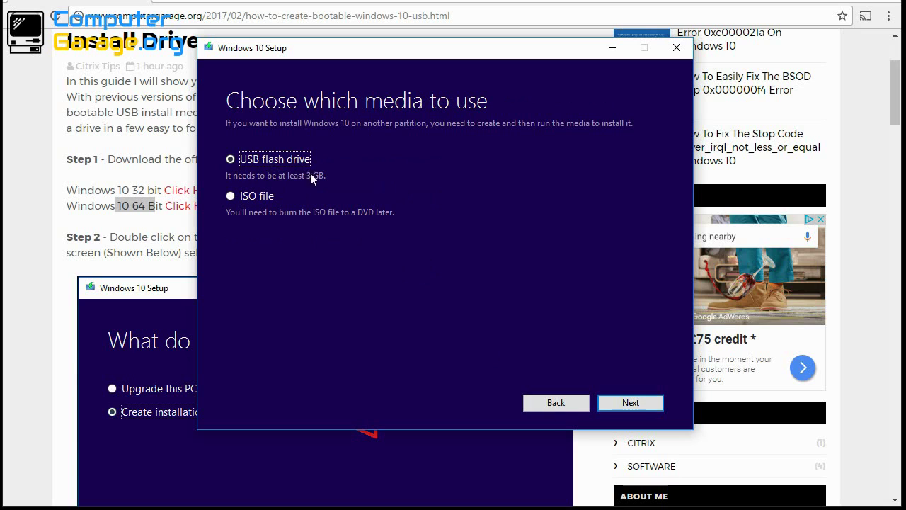
# Pick USB flash drive as the media and start writing Windows 10 to drive D:
pyautogui.click(603, 405)
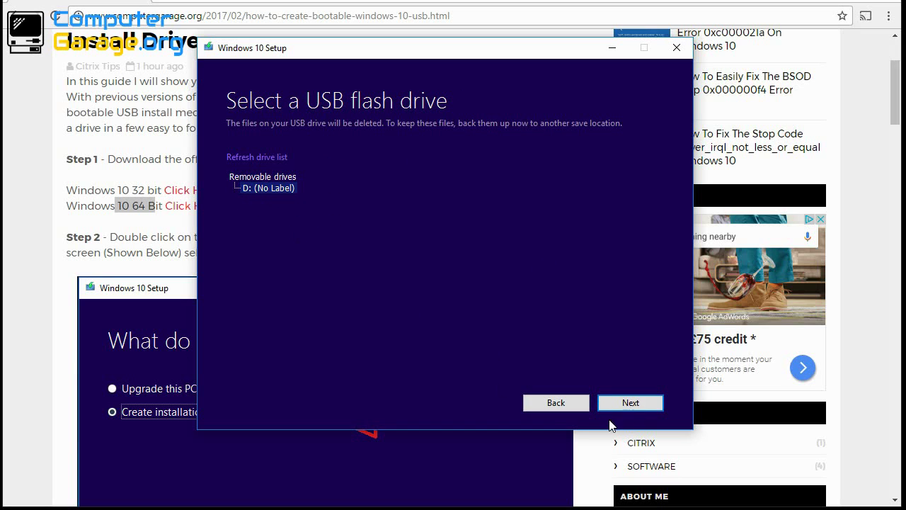
pyautogui.click(644, 403)
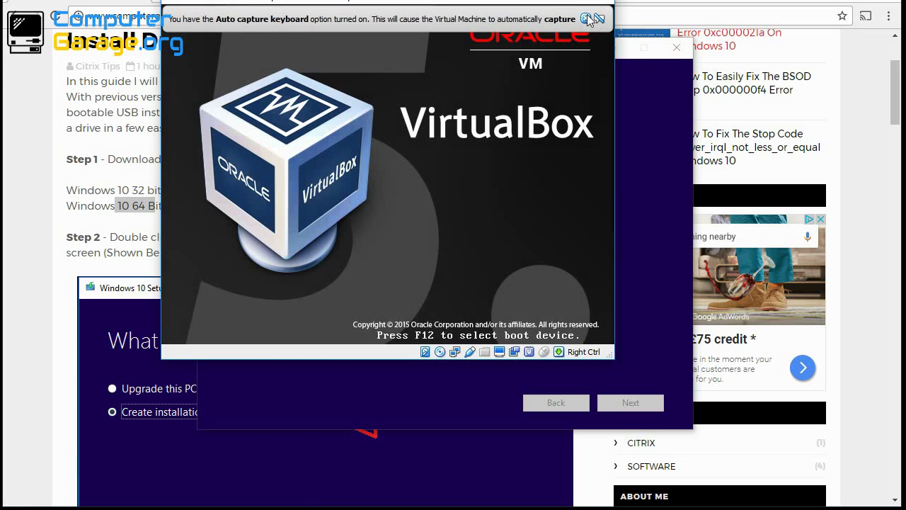
# Dismiss the VirtualBox keyboard notice and boot the VM from the Windows 10 media
pyautogui.click(585, 18)
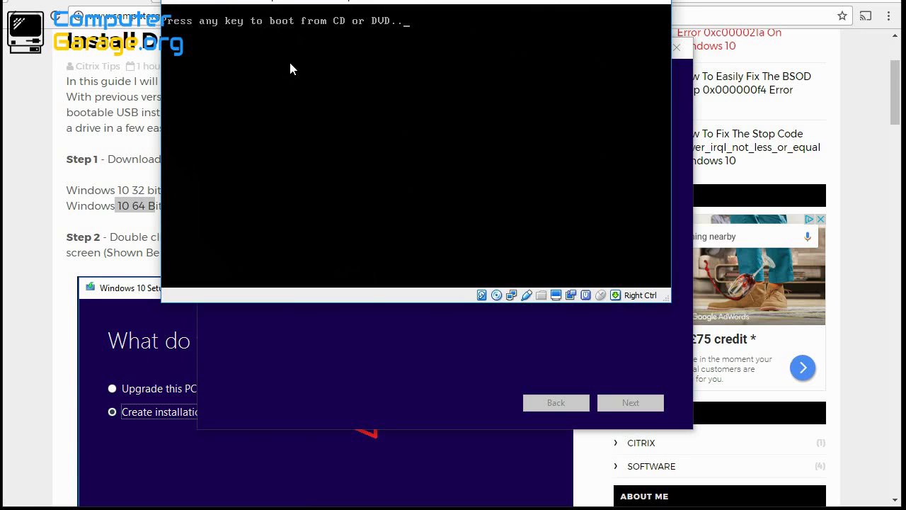
pyautogui.press('Return')
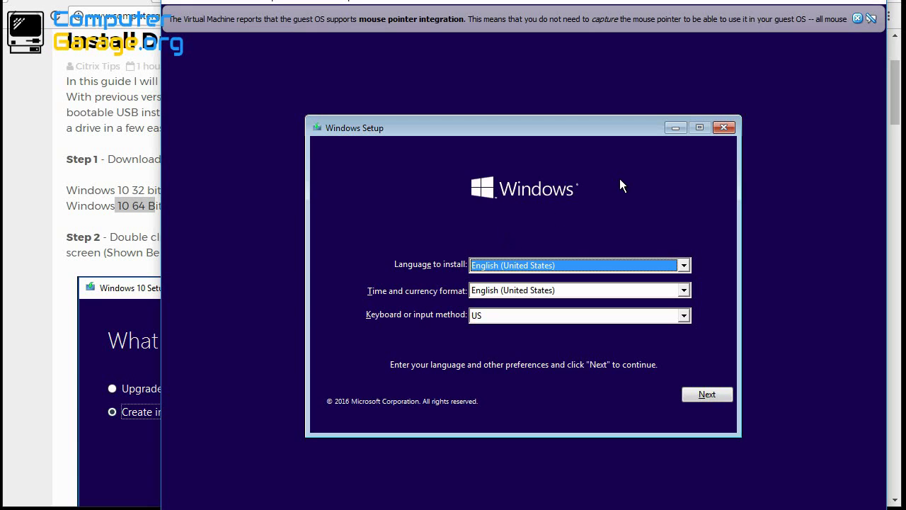
# Use English (United Kingdom) as the time and currency format and continue to Install now
pyautogui.click(686, 291)
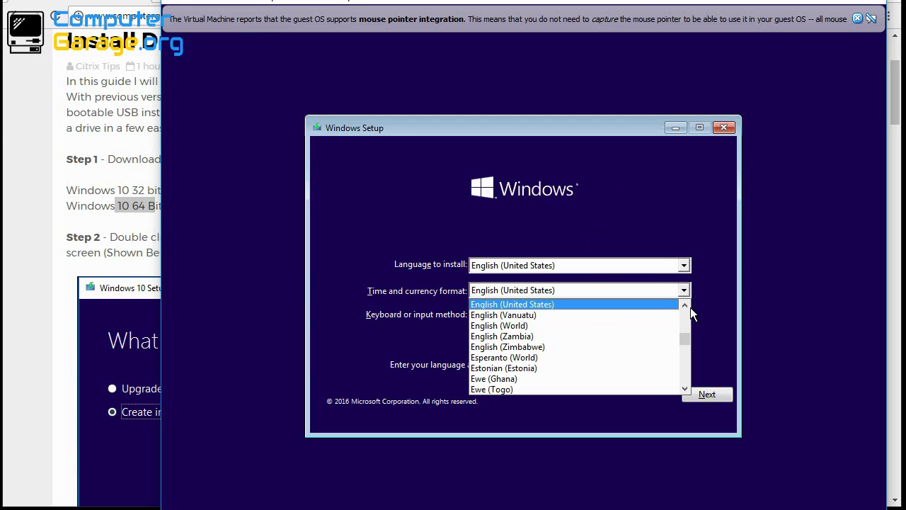
pyautogui.click(689, 305)
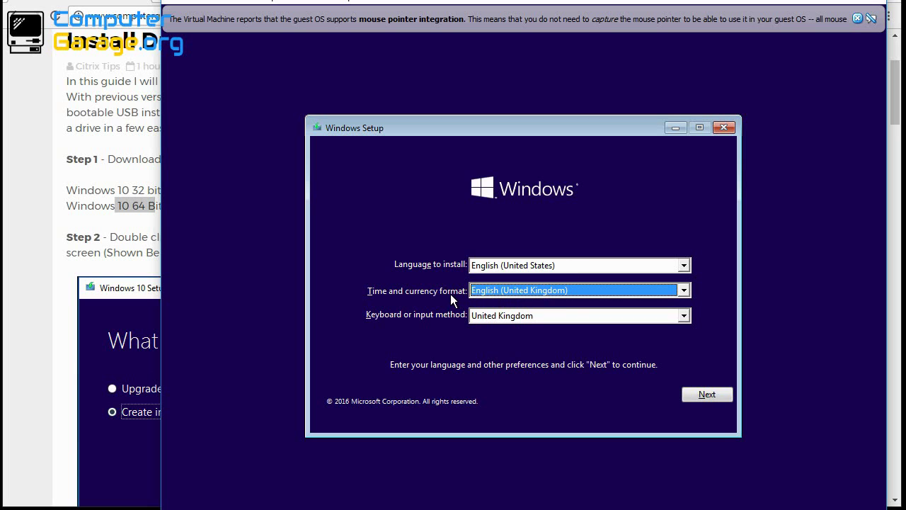
pyautogui.click(672, 289)
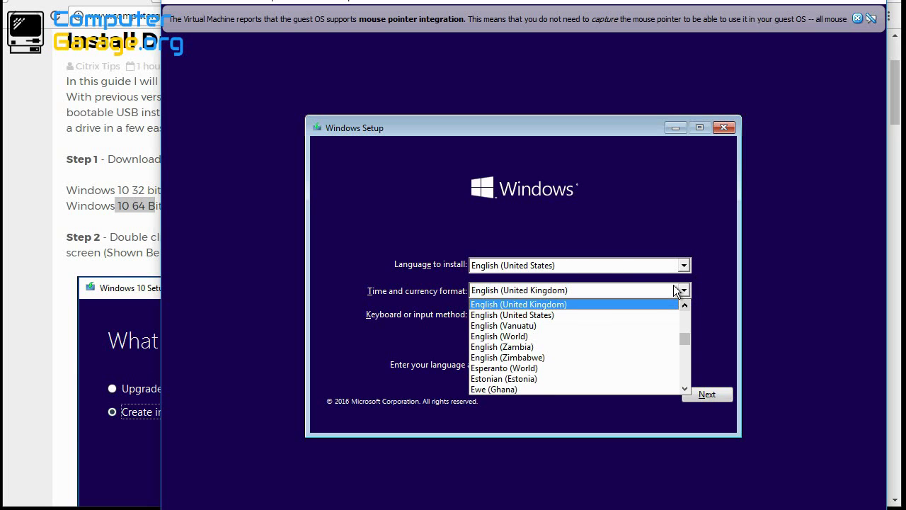
pyautogui.click(685, 304)
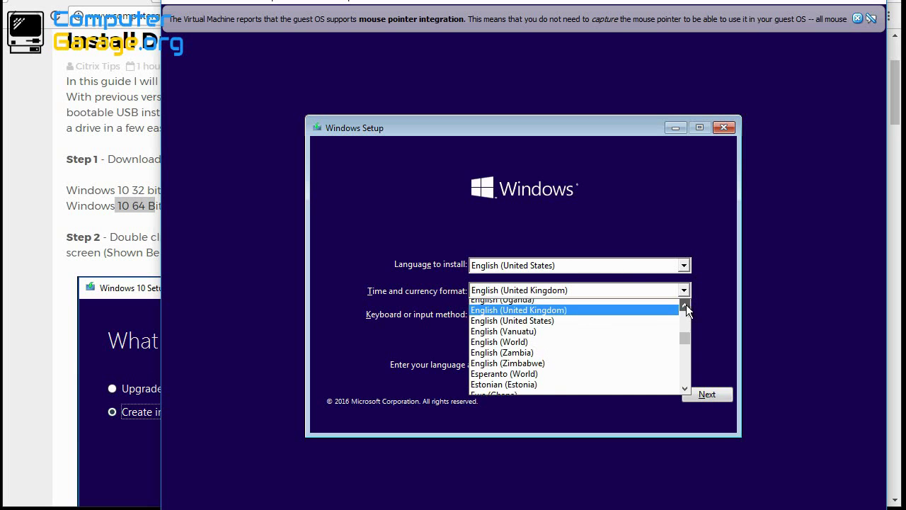
pyautogui.click(557, 312)
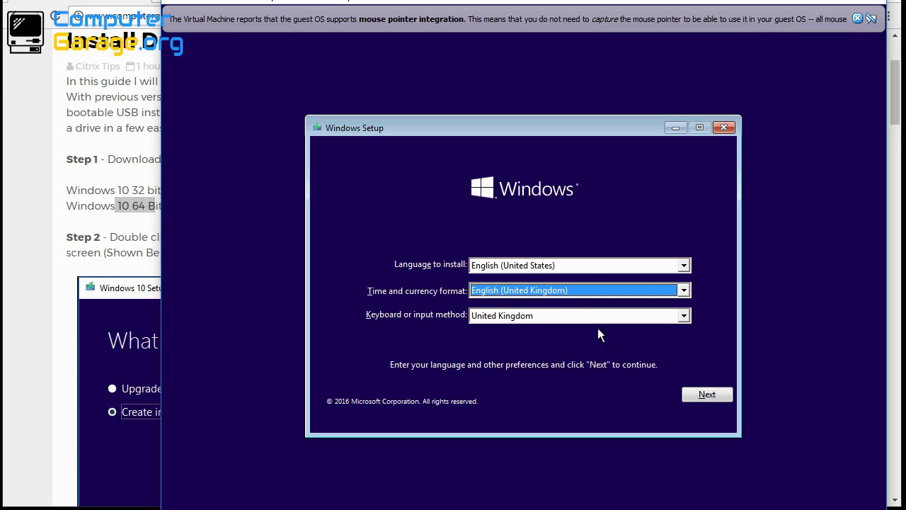
pyautogui.click(707, 394)
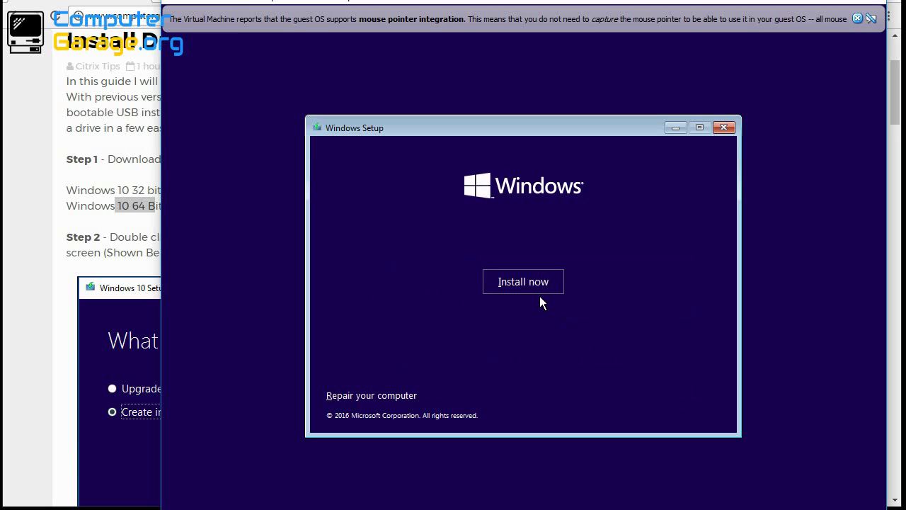